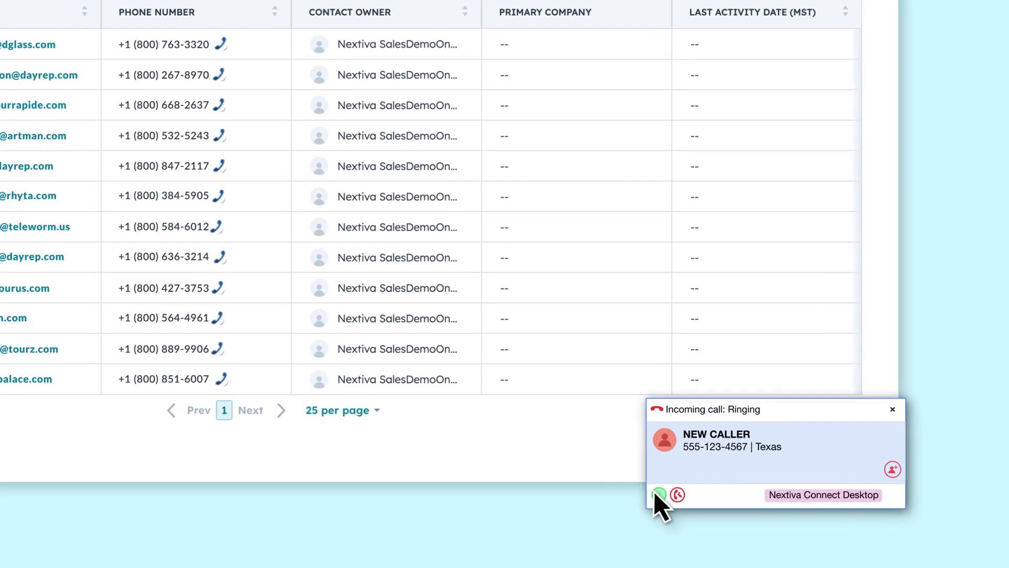
click(659, 495)
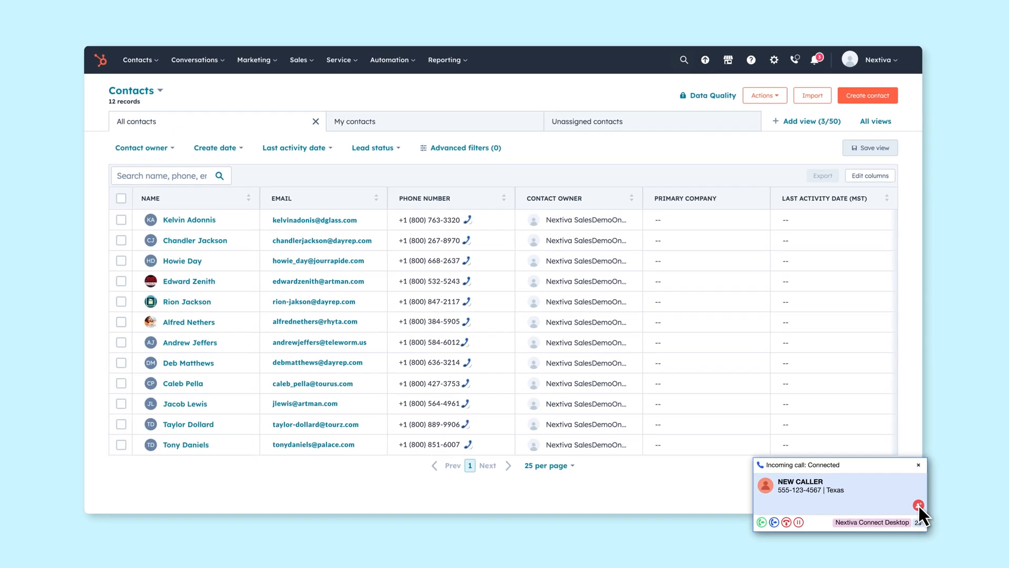
click(918, 506)
text(Robert Harris)
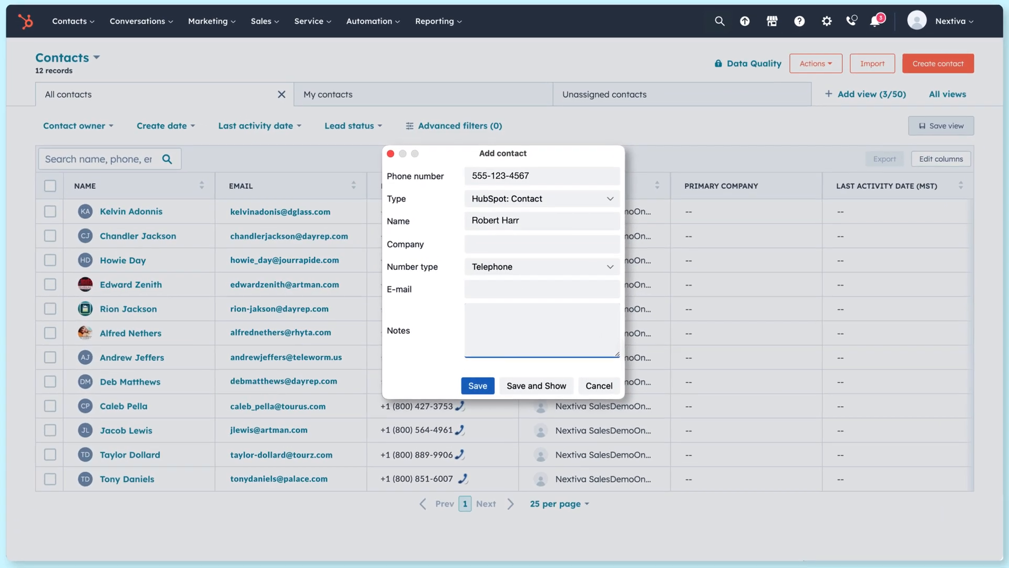
key(Tab)
text(ACM)
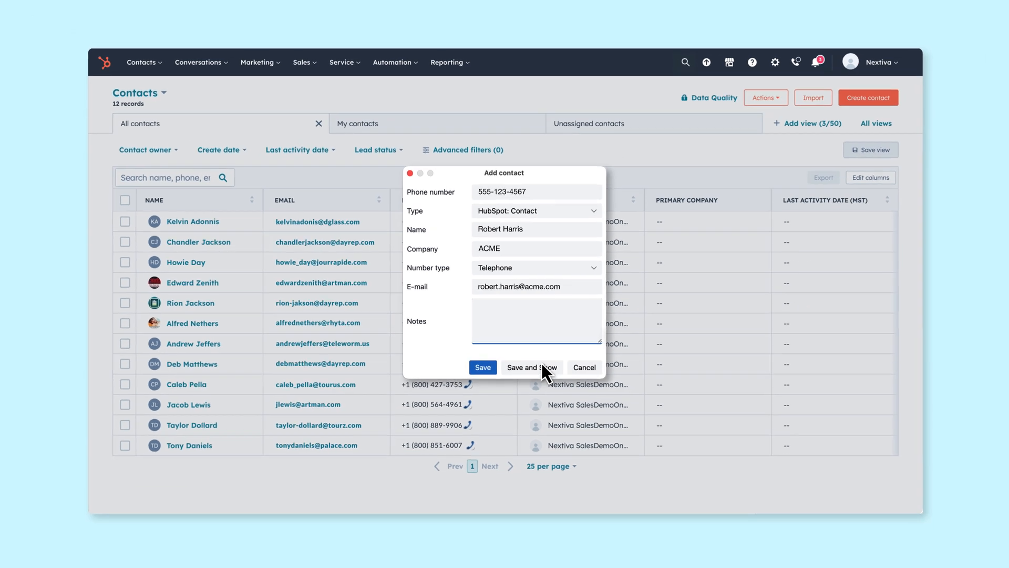
click(541, 363)
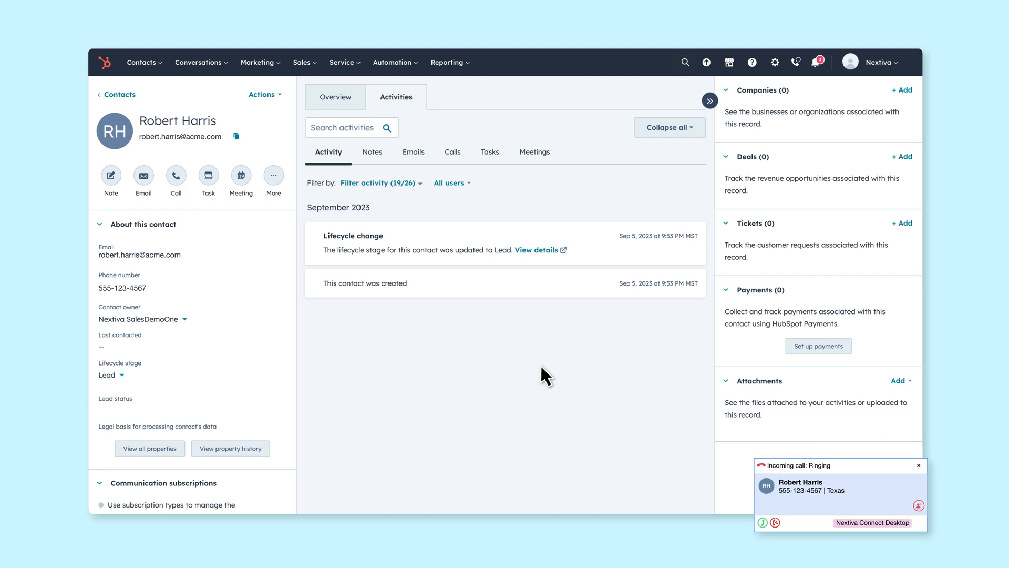
click(762, 522)
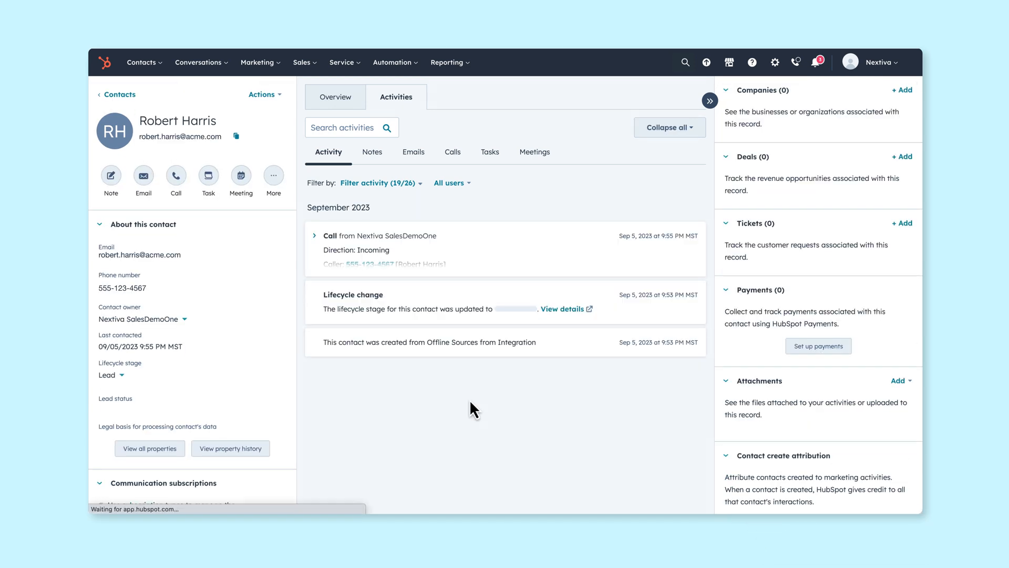
click(314, 235)
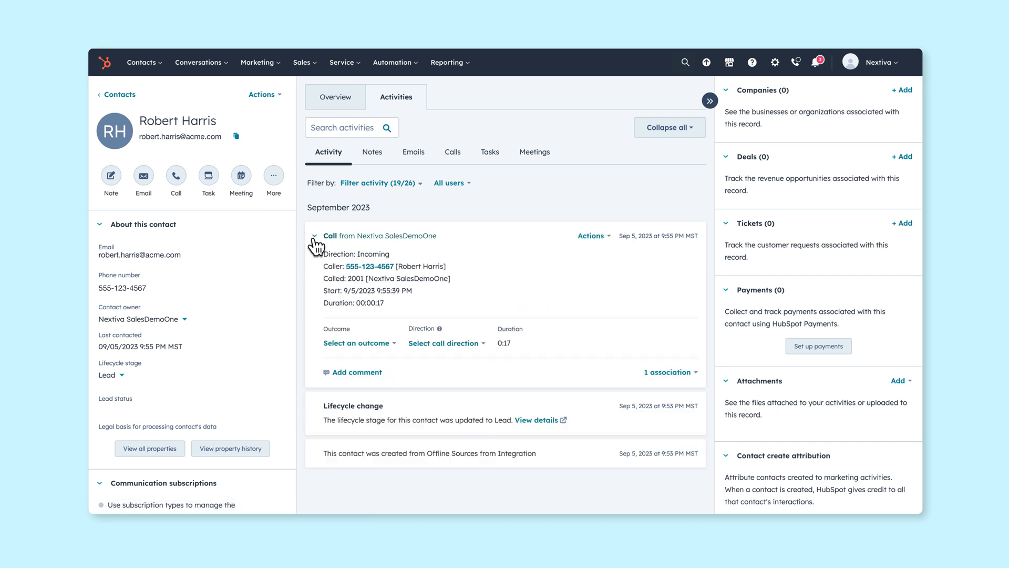
click(126, 96)
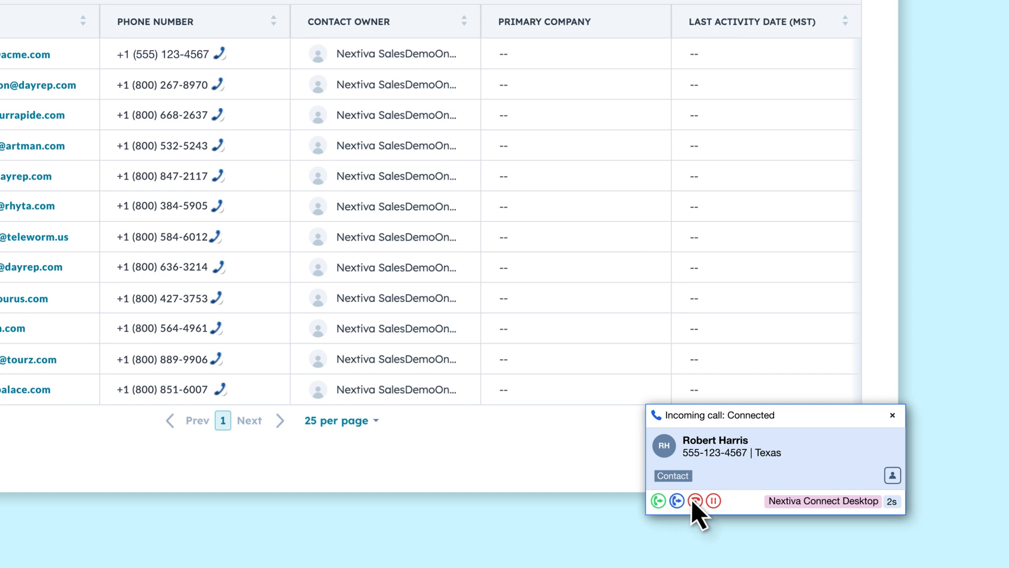
click(892, 478)
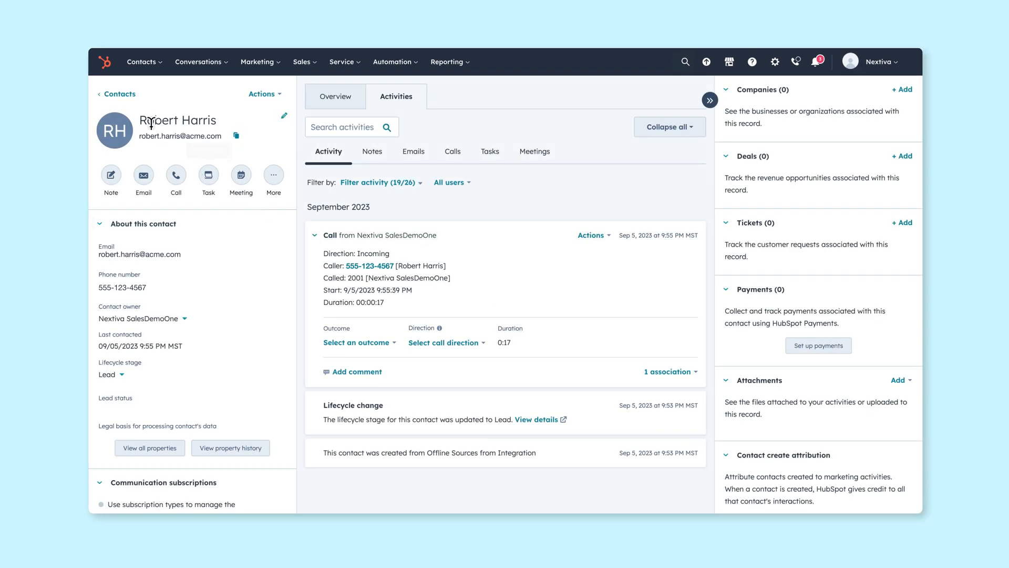
click(122, 94)
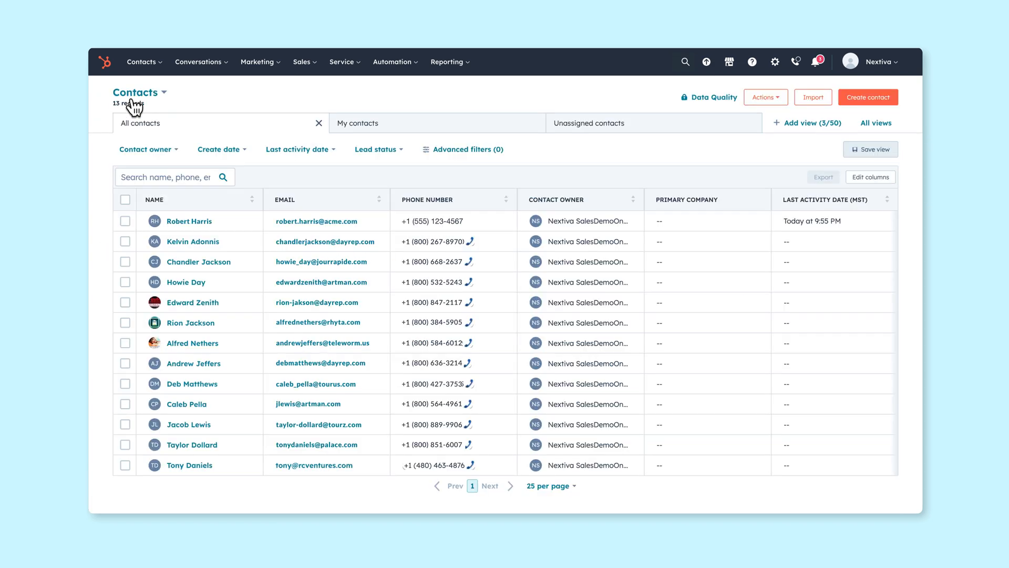